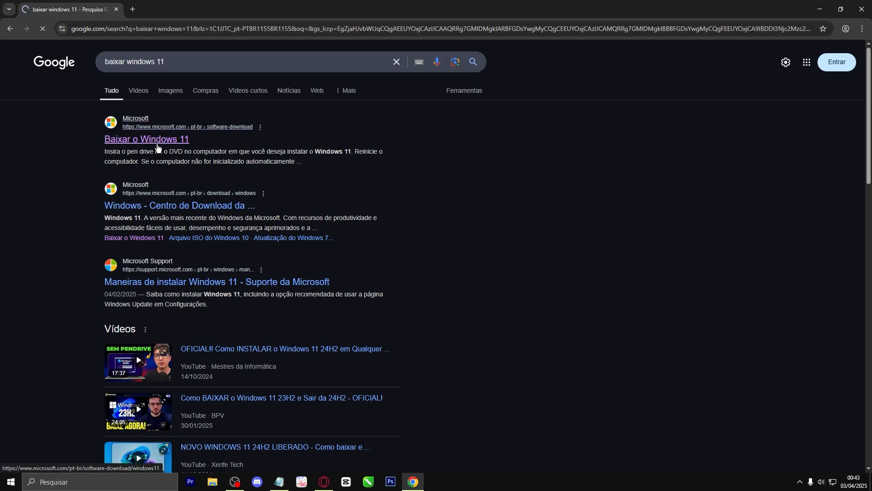
In the x64 disk image section, select Windows 11 (ISO de várias edições para dispositivos x64) and request its download
scroll(260, 195, "down", 2)
scroll(260, 195, "down", 7)
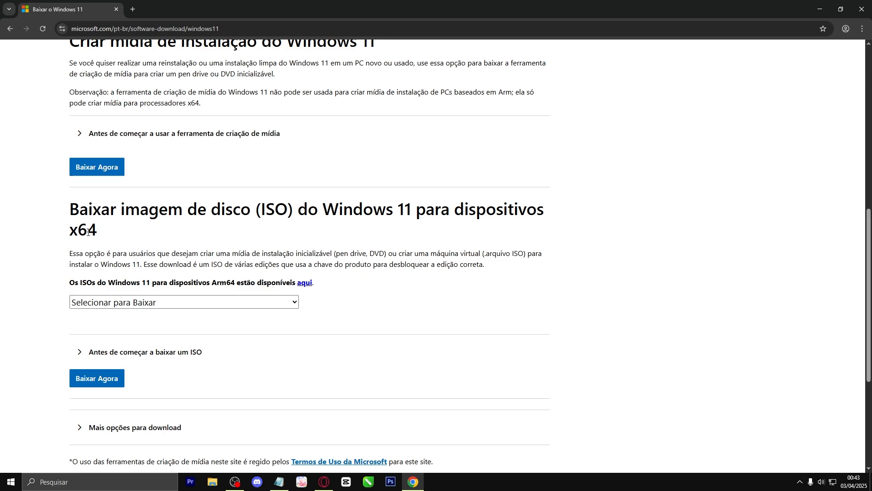
left_click_drag(78, 231, 102, 233)
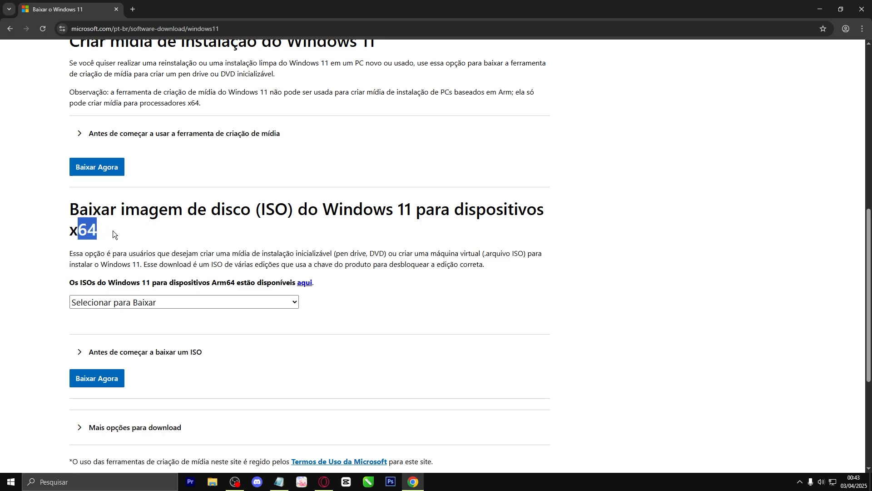
left_click(298, 303)
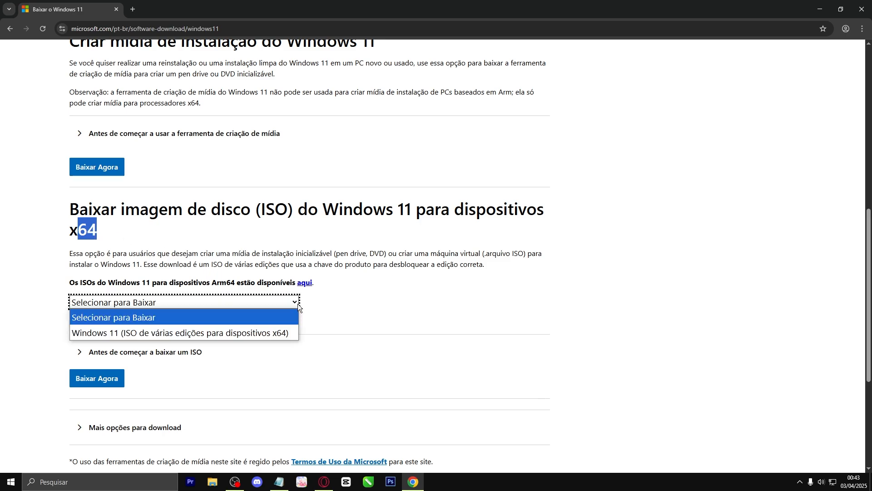
left_click(174, 328)
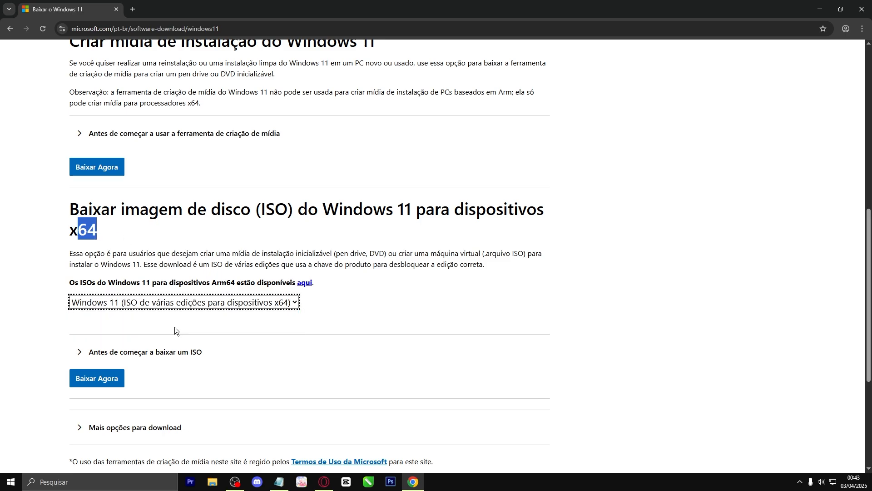
left_click(97, 379)
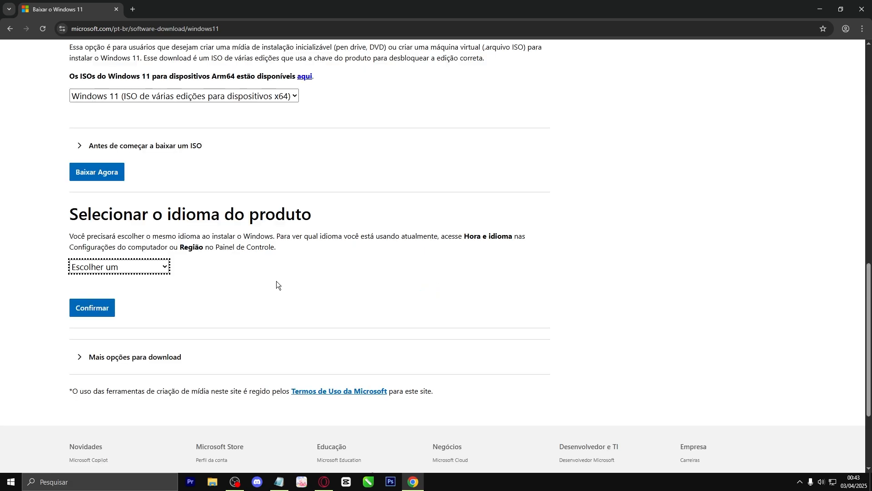
Confirm Português (Brasil) as the product language and start the 64-bit Windows 11 download
left_click(165, 268)
scroll(152, 136, "down", 4)
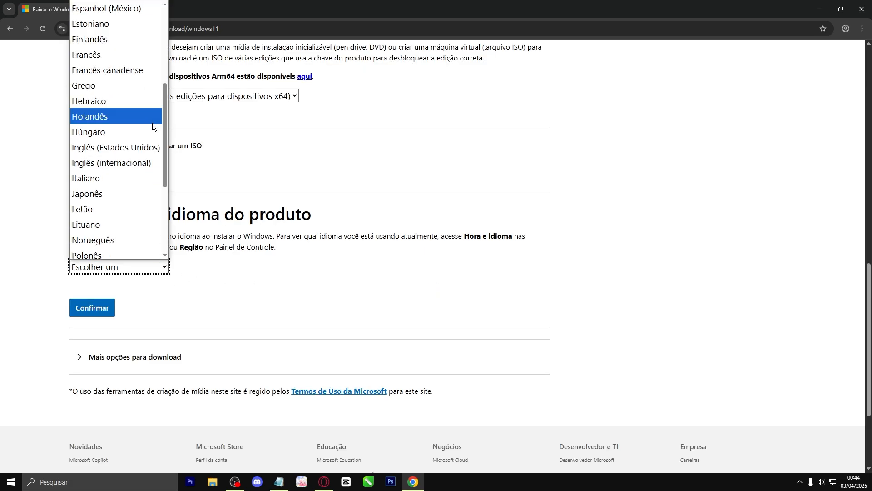
scroll(127, 159, "down", 4)
left_click(135, 133)
left_click(92, 308)
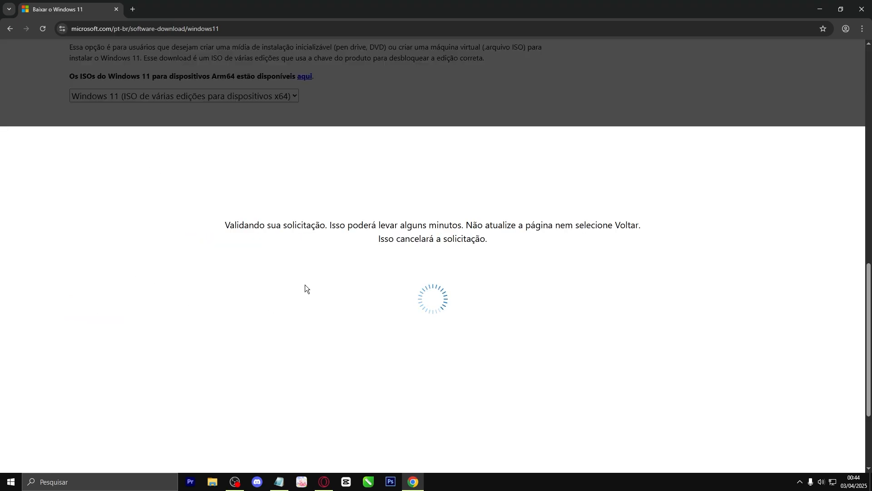
scroll(291, 284, "up", 2)
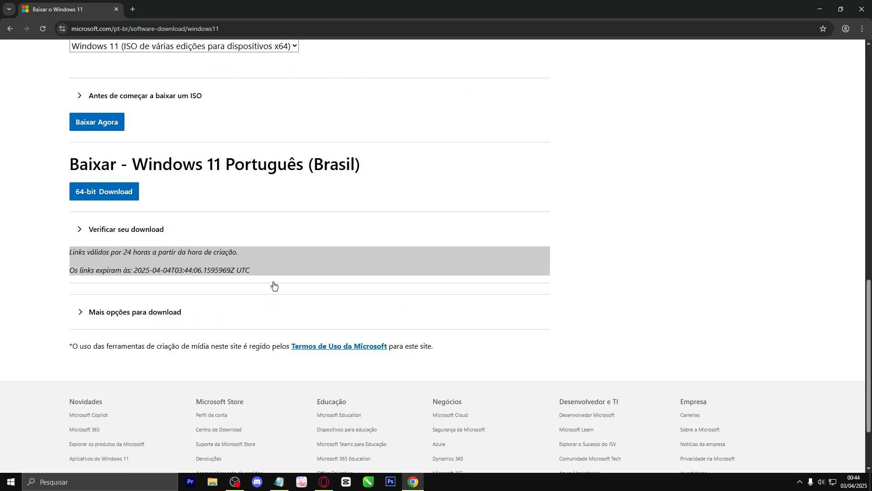
left_click(104, 196)
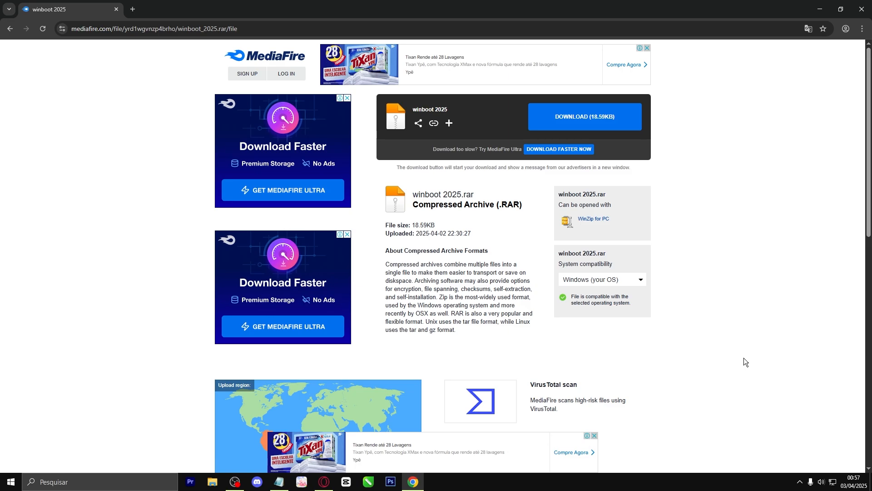
Reload the MediaFire page for winboot 2025.rar, download the archive and close the advertising pop-up
left_click(307, 29)
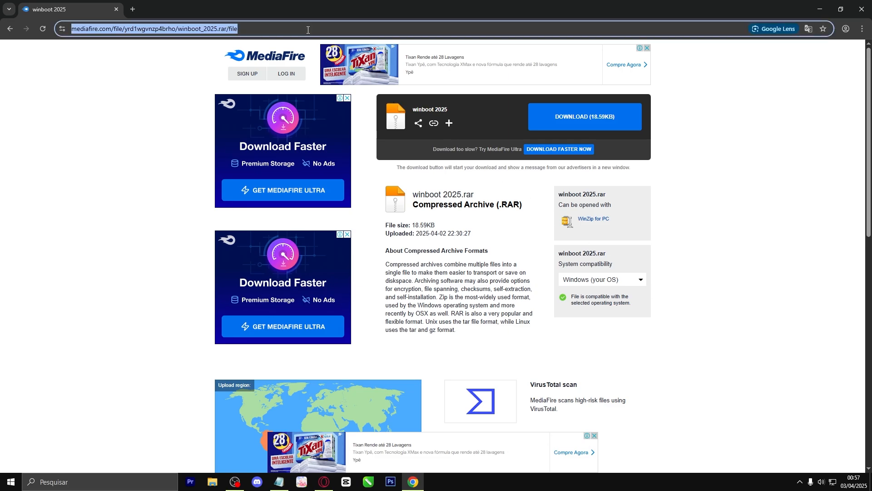
key("Return")
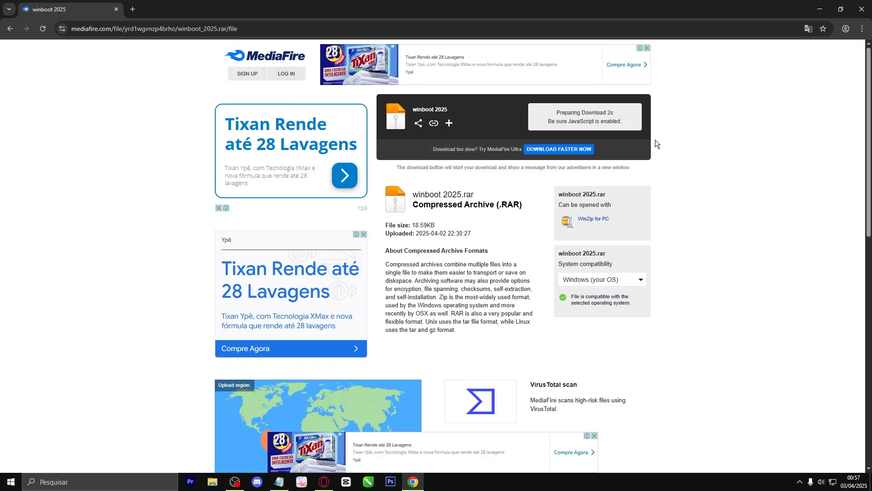
left_click(597, 118)
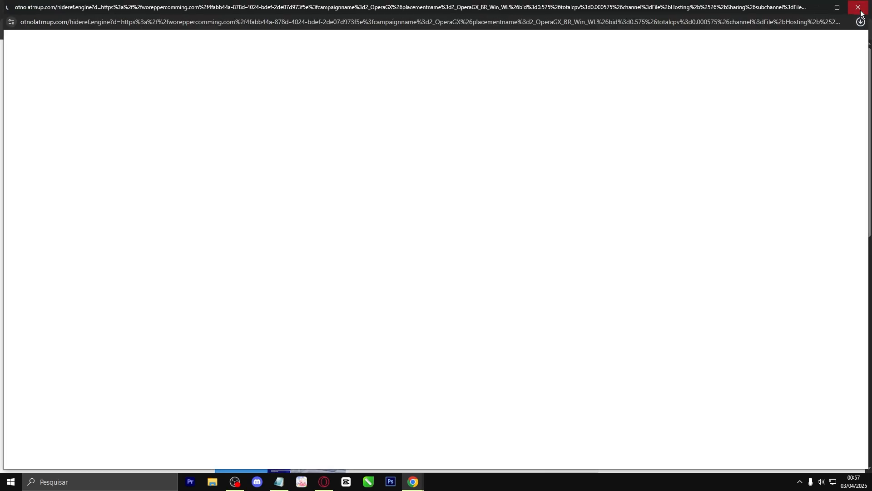
left_click(861, 12)
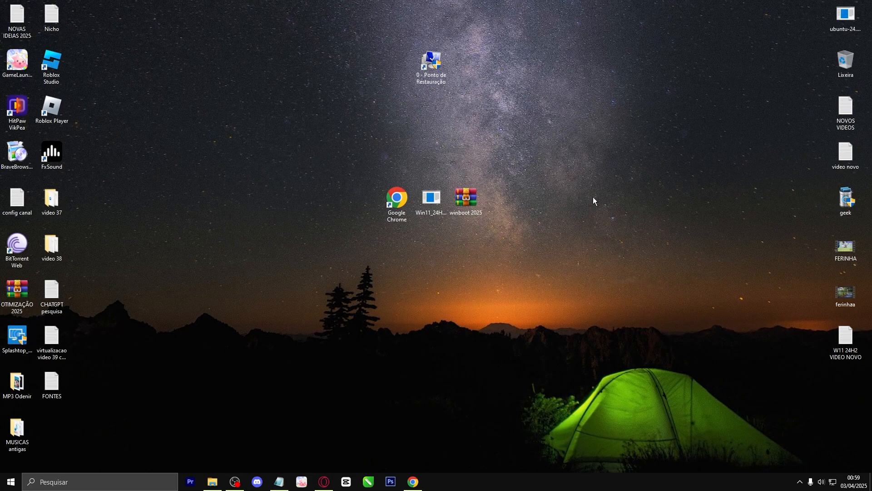
Extract the winboot 2025 archive on the desktop and place the extracted folder beside the Google Chrome shortcut
right_click(469, 198)
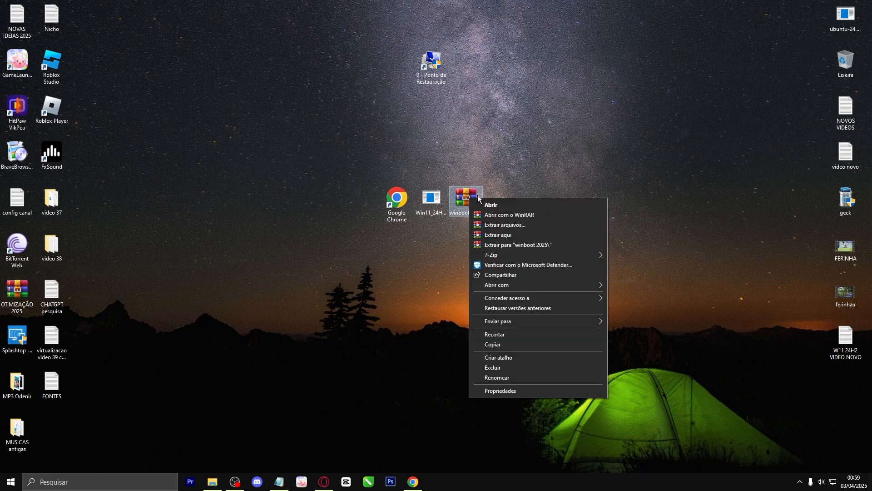
left_click(501, 236)
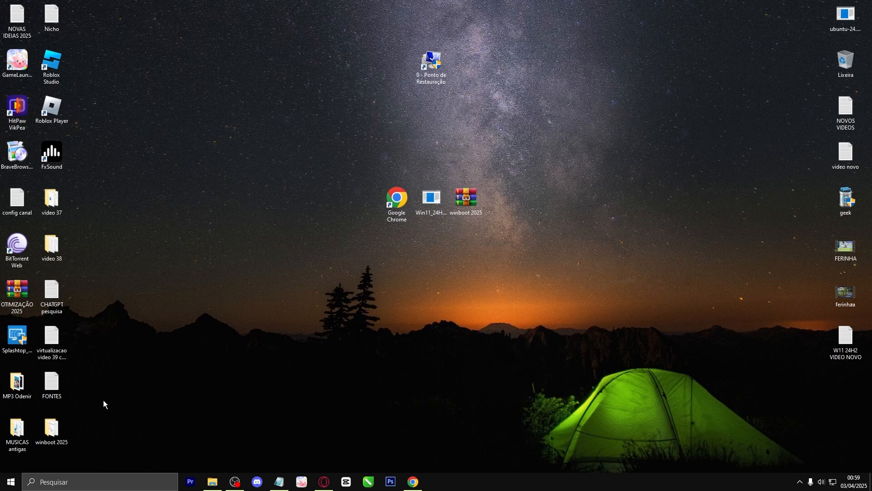
left_click_drag(56, 434, 370, 211)
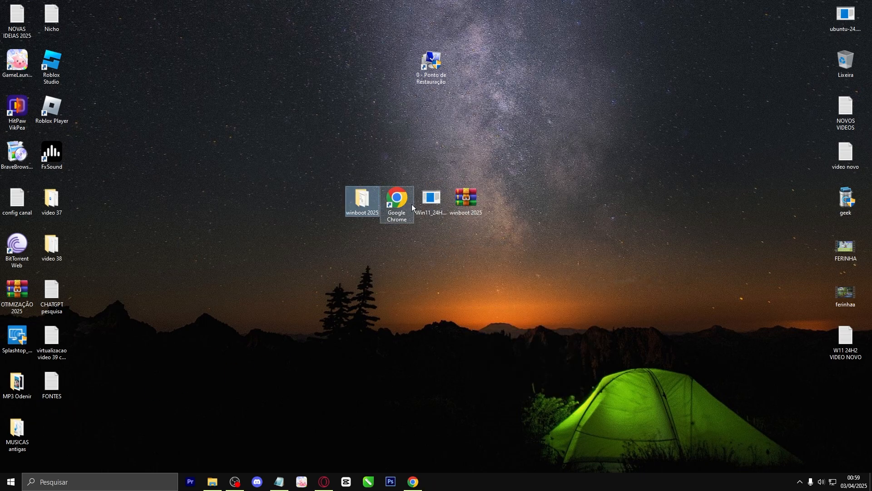
Permanently delete the winboot 2025 archive from the desktop
left_click(470, 211)
key("shift+Delete")
key("Return")
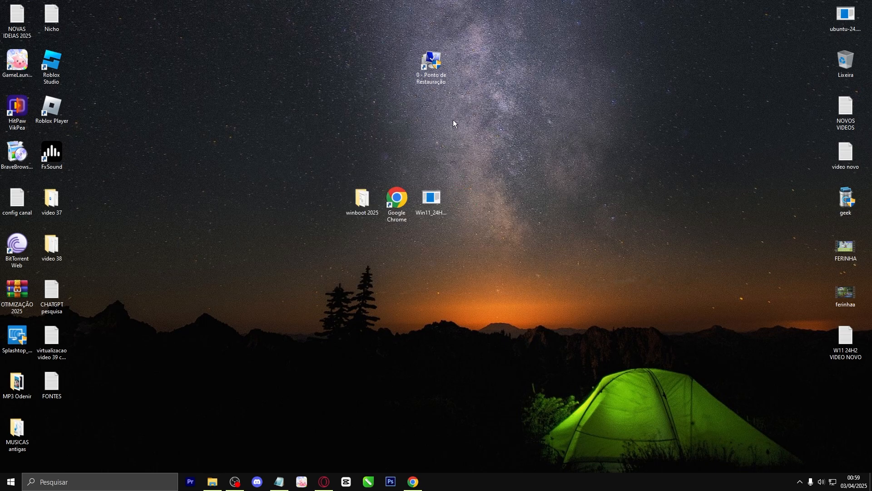
Move the 0 - Ponto de Restauração shortcut beside the Windows 11 ISO and open it
left_click_drag(433, 79, 442, 119)
left_click_drag(432, 68, 467, 205)
double_click(467, 206)
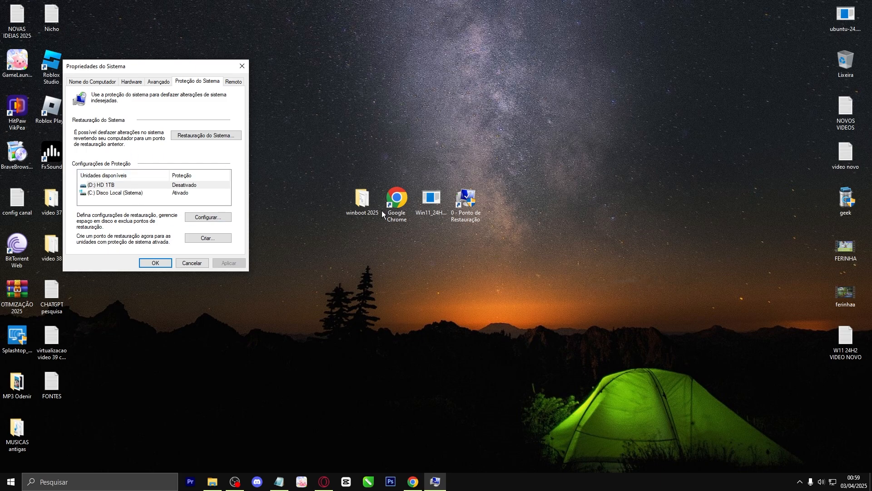
Review the protection settings of drive D and create a restore point described as VOLTAR 24H2
left_click(204, 220)
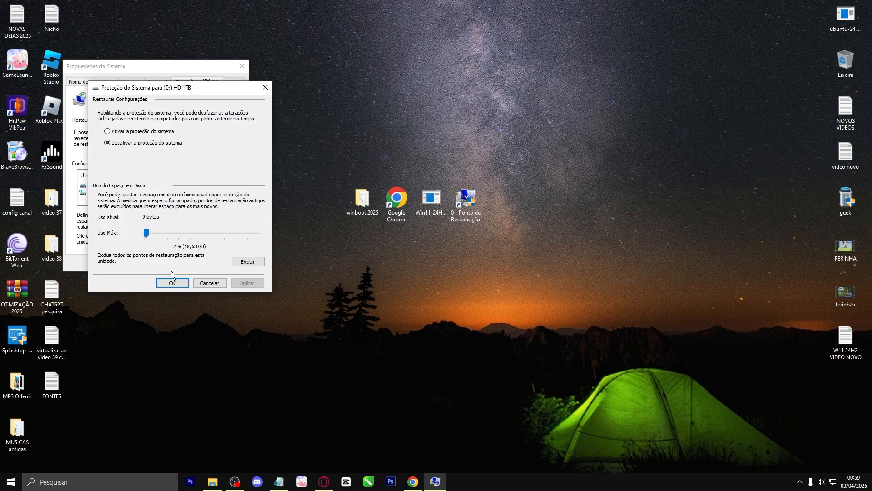
left_click(178, 284)
left_click(217, 238)
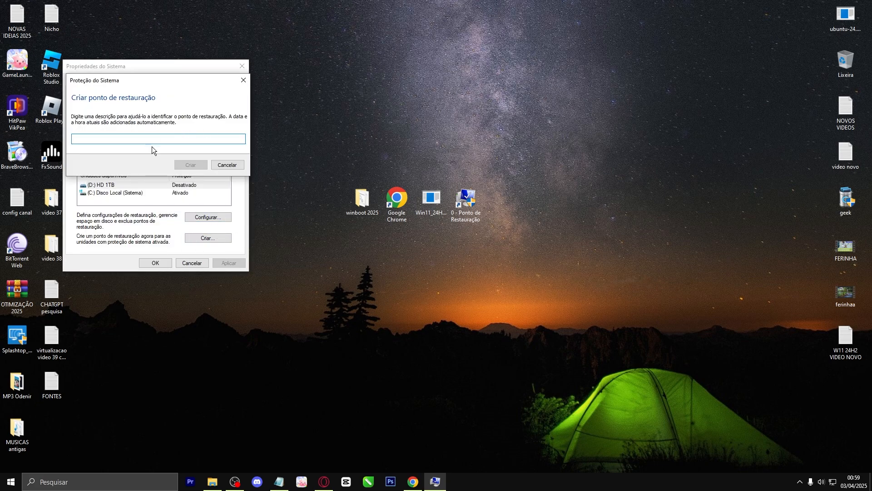
type("VOLTAR 24H2")
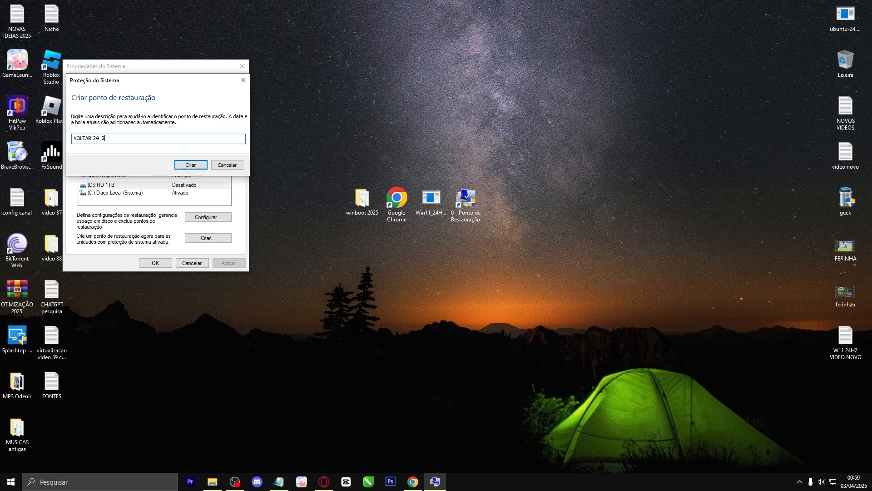
left_click(190, 165)
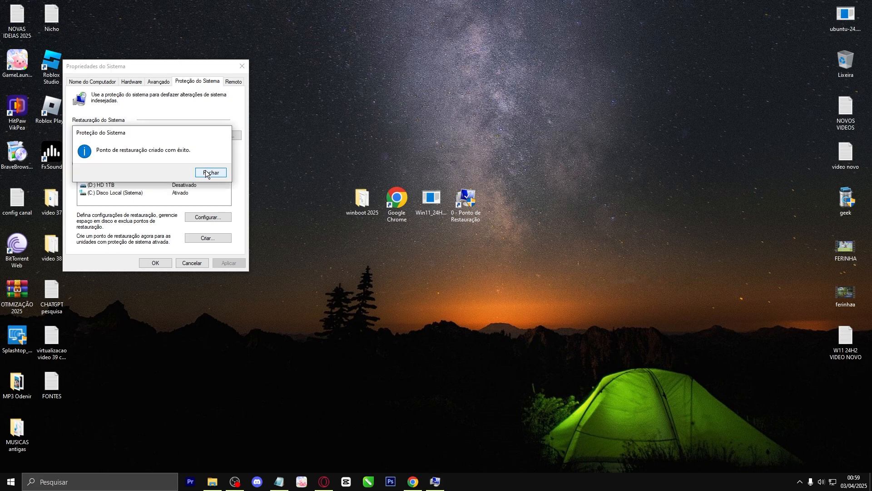
left_click(207, 173)
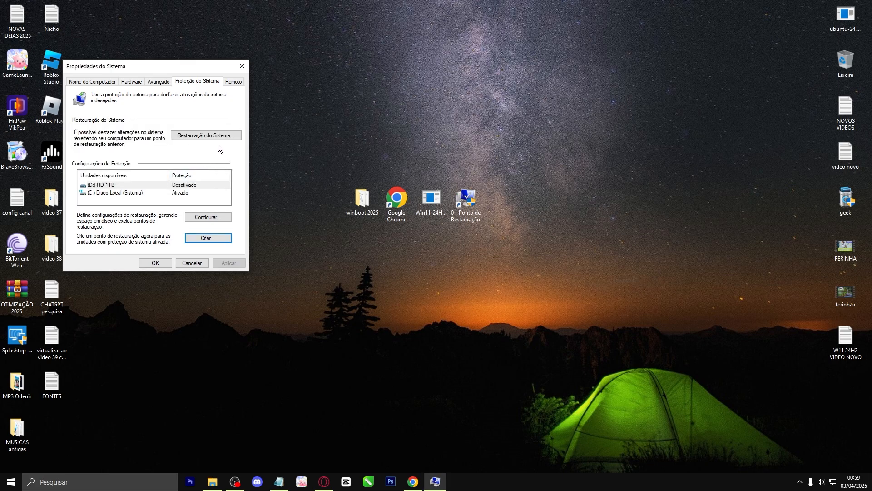
Open System Restore, select the VOLTAR 24H2 restore point and advance the wizard
left_click(194, 135)
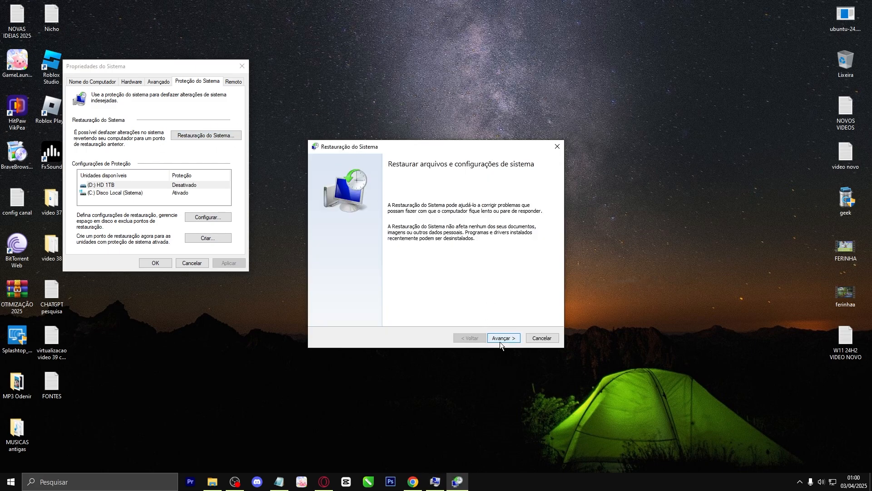
left_click(502, 339)
left_click(413, 221)
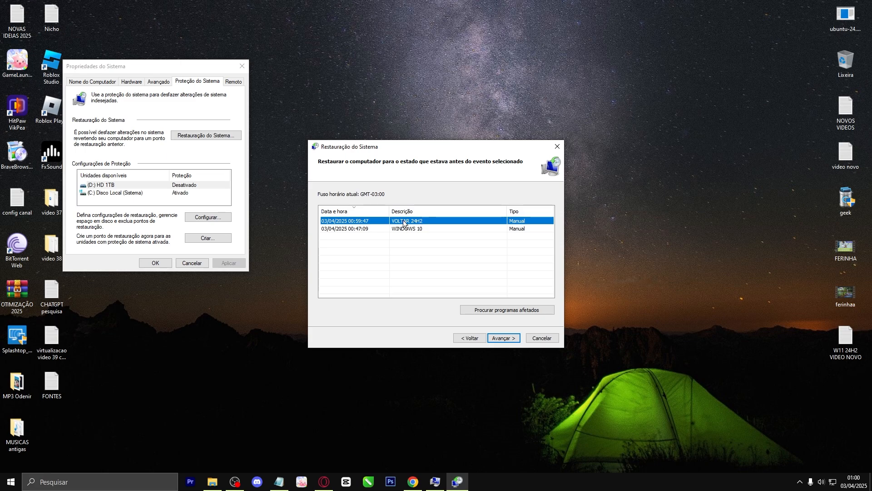
left_click(508, 338)
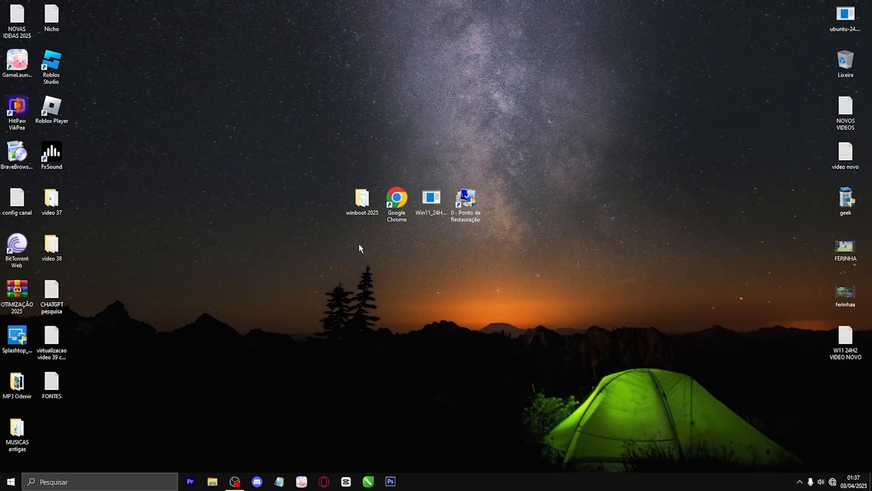
Run the winboot script from the winboot 2025 folder as administrator and choose option 4, ATUALIZAR O WINDOWS INSTALADO
double_click(361, 200)
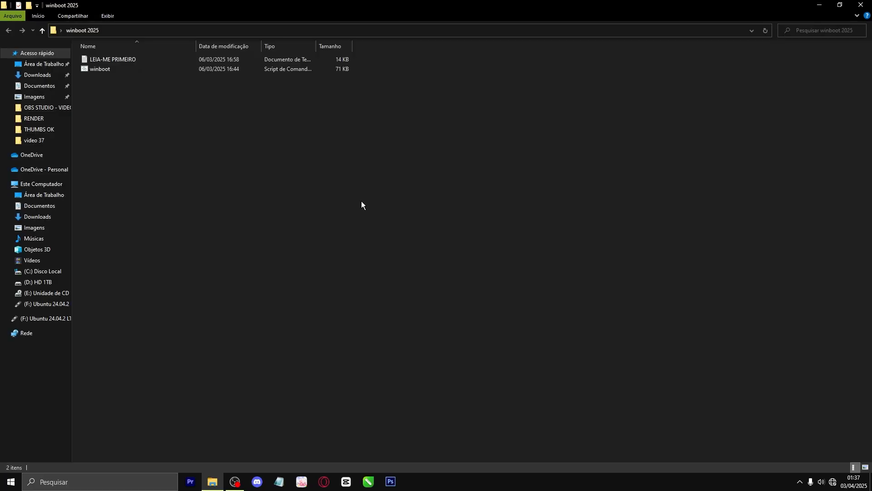
left_click(115, 72)
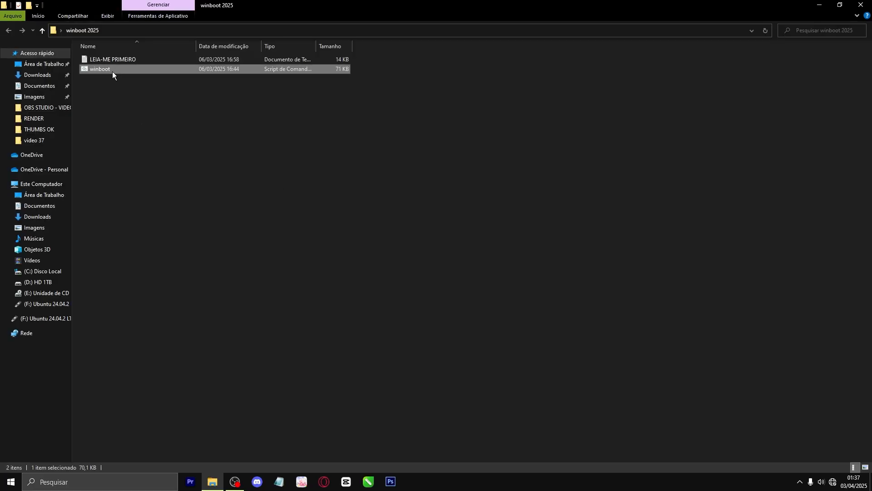
right_click(112, 72)
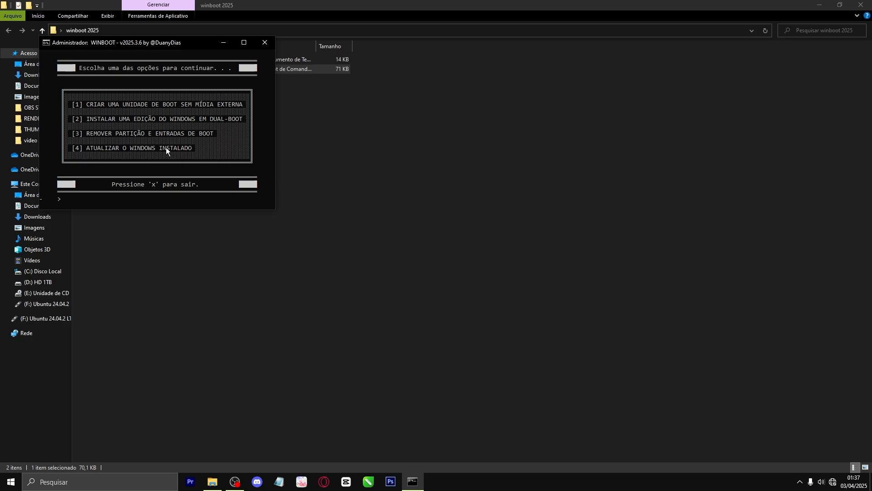
key("4")
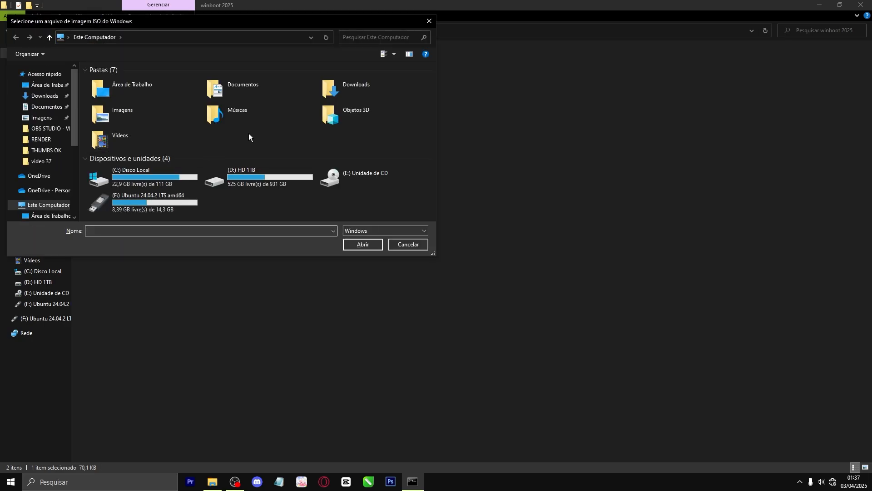
Load the Win11_24H2_Portugues_x64 image from the desktop as the Windows ISO for the update
left_click(44, 85)
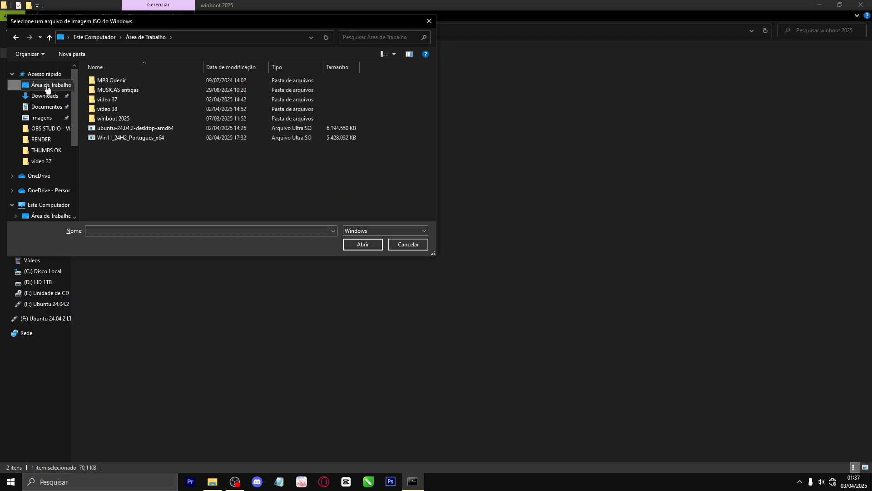
left_click(138, 138)
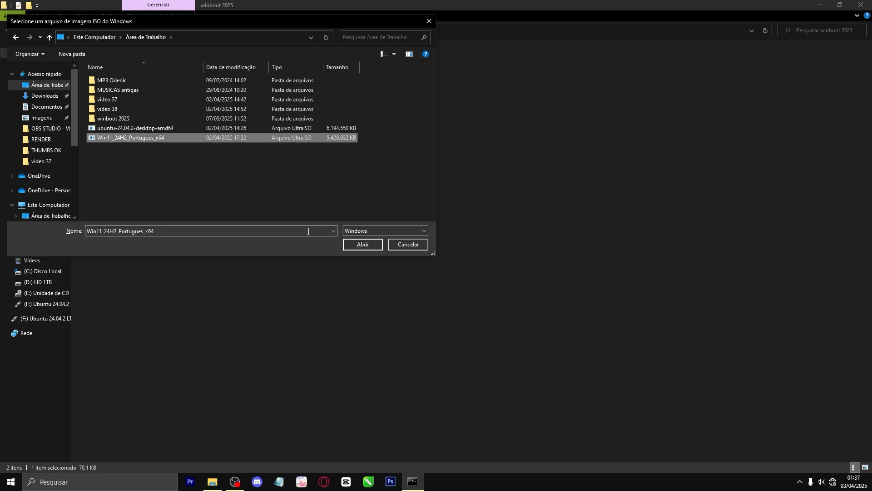
left_click(364, 244)
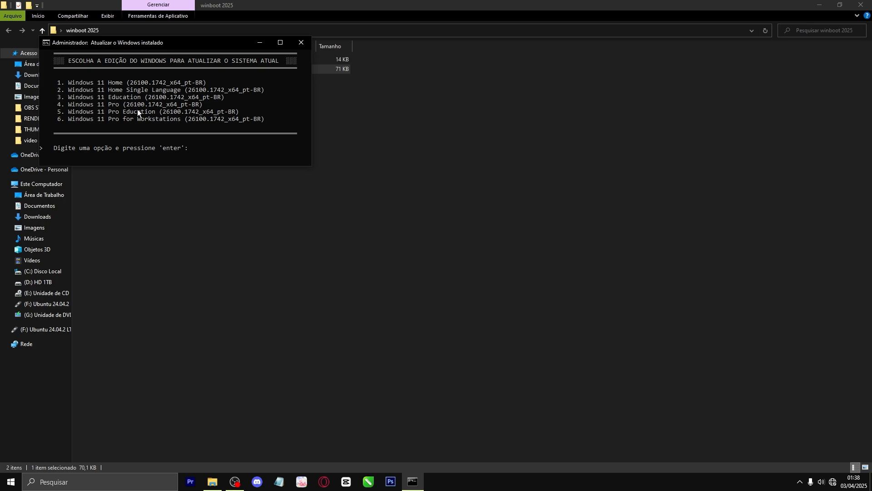
Choose option 4, Windows 11 Pro, as the edition for updating the current system
left_click(111, 106)
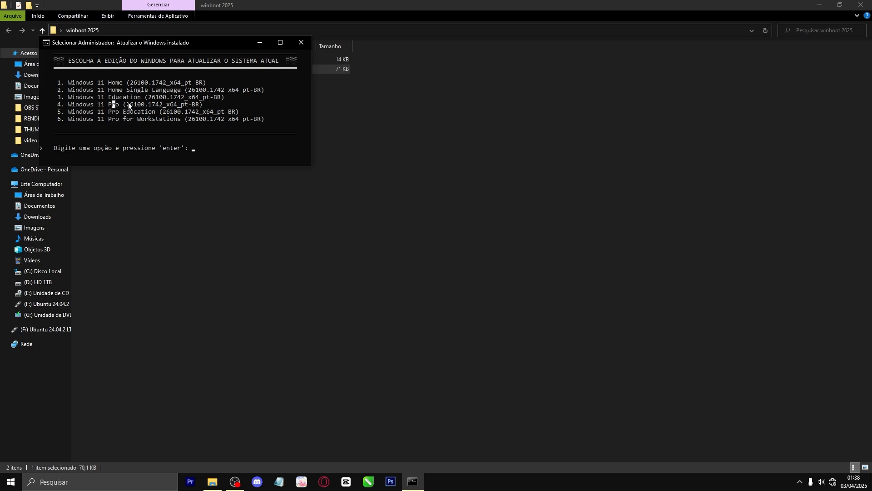
type("4")
key("Return")
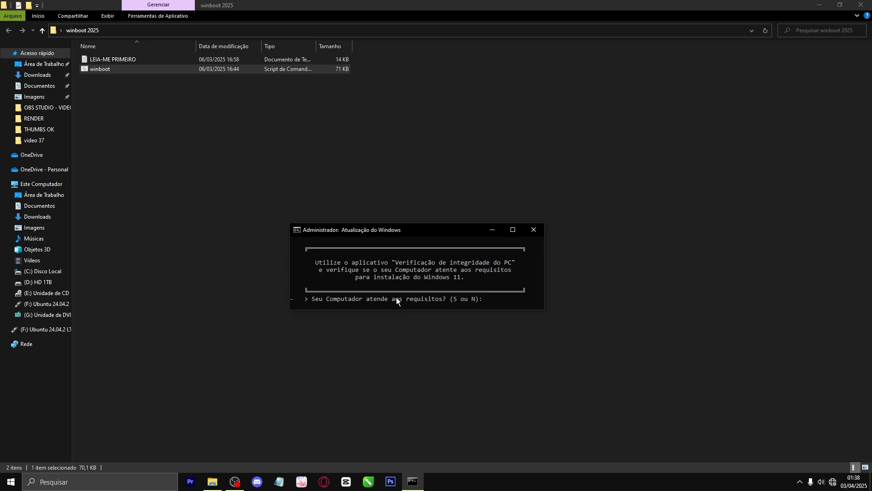
Answer S to the script's Windows 11 requirements question and accept the license terms in Windows 11 setup
key("s")
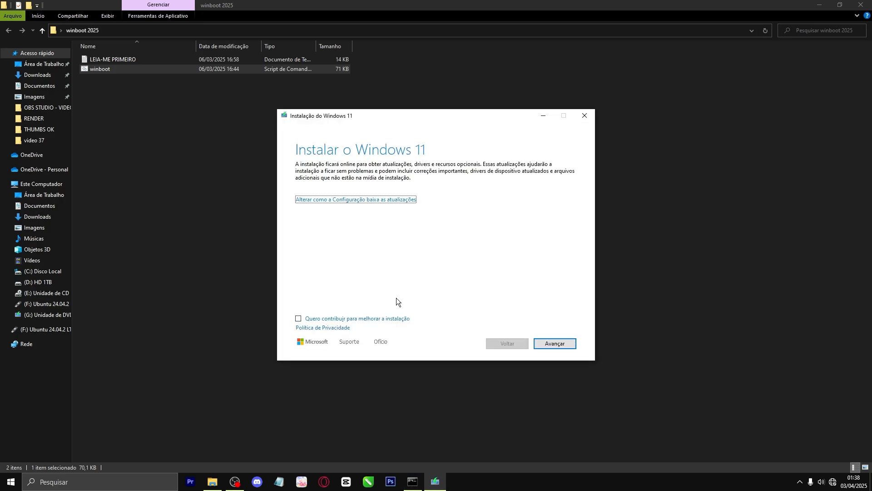
left_click(555, 342)
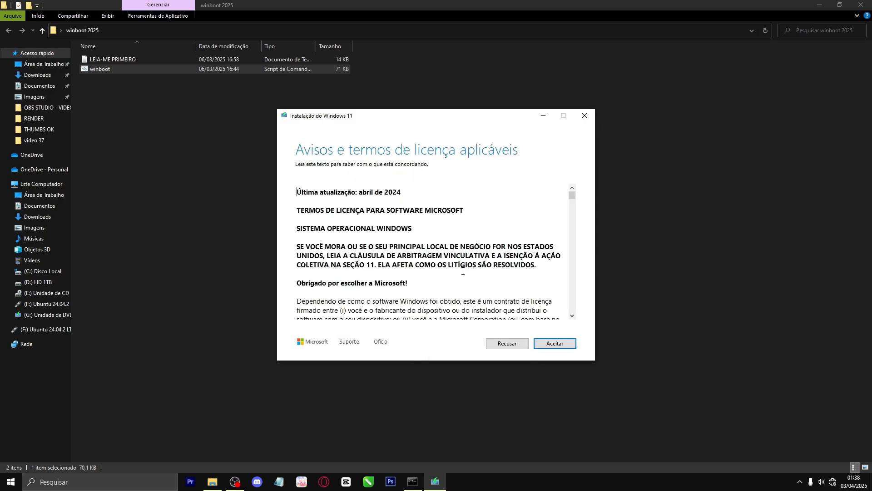
scroll(404, 194, "down", 6)
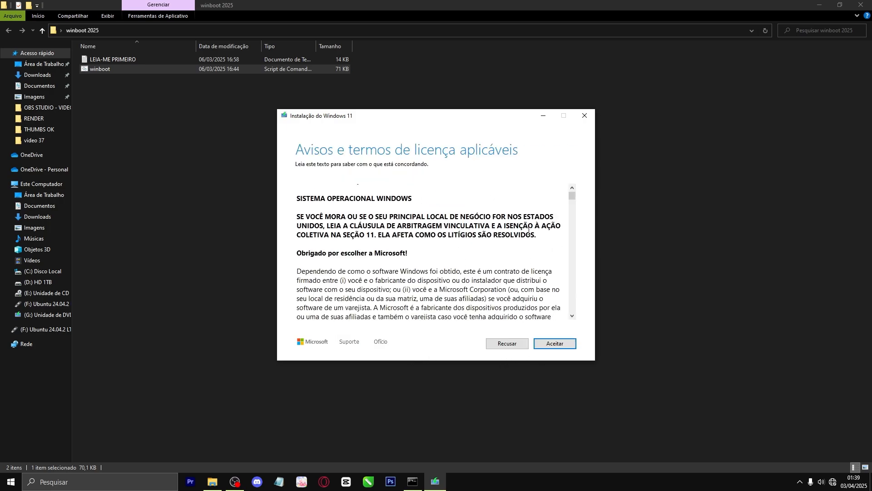
scroll(514, 266, "down", 15)
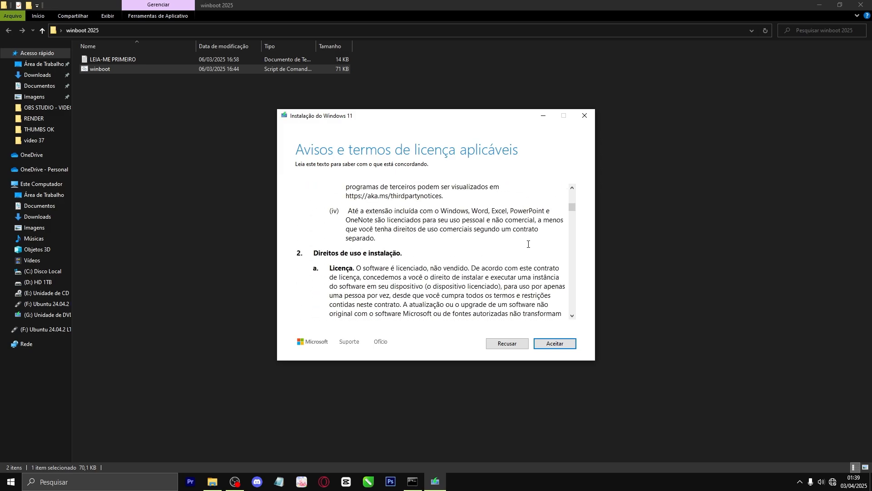
left_click_drag(572, 212, 572, 314)
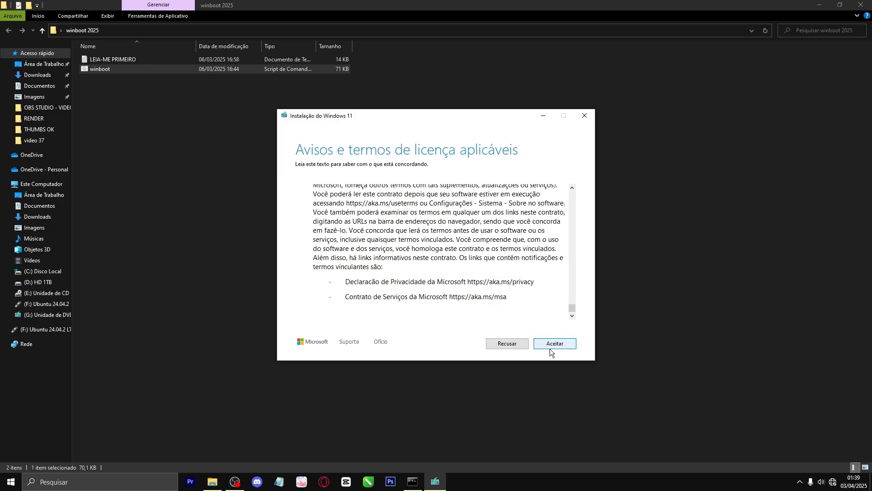
left_click(559, 345)
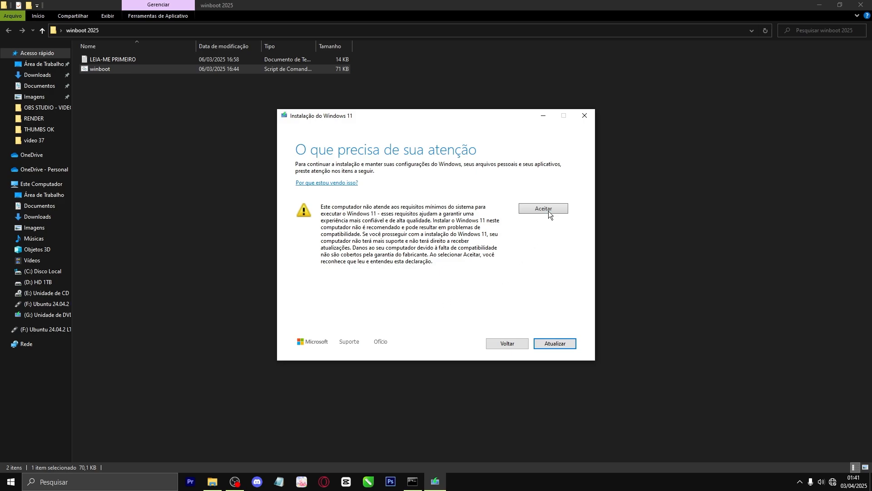
Continue past the minimum-requirements notice and start installing Windows 11 Pro, keeping apps and personal files
left_click(556, 343)
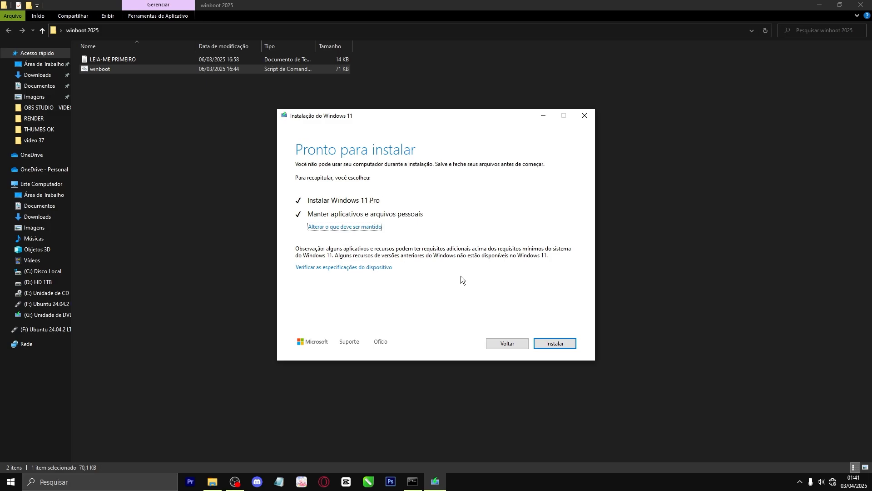
left_click(563, 343)
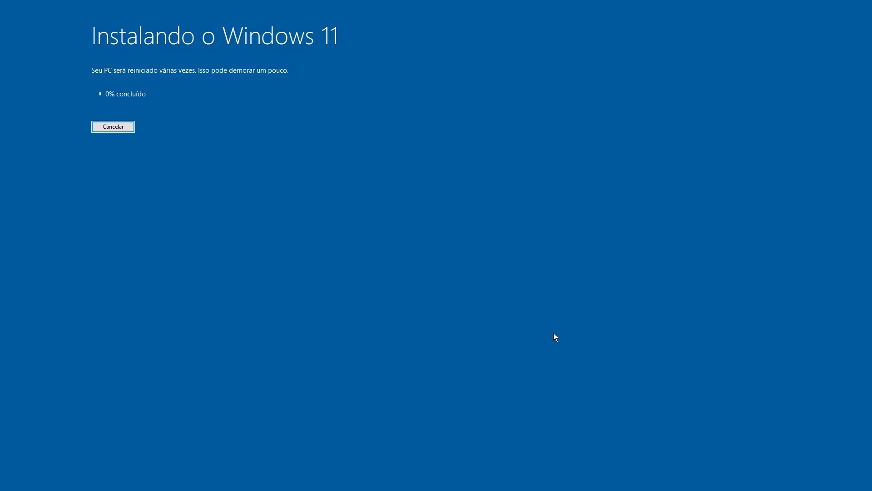